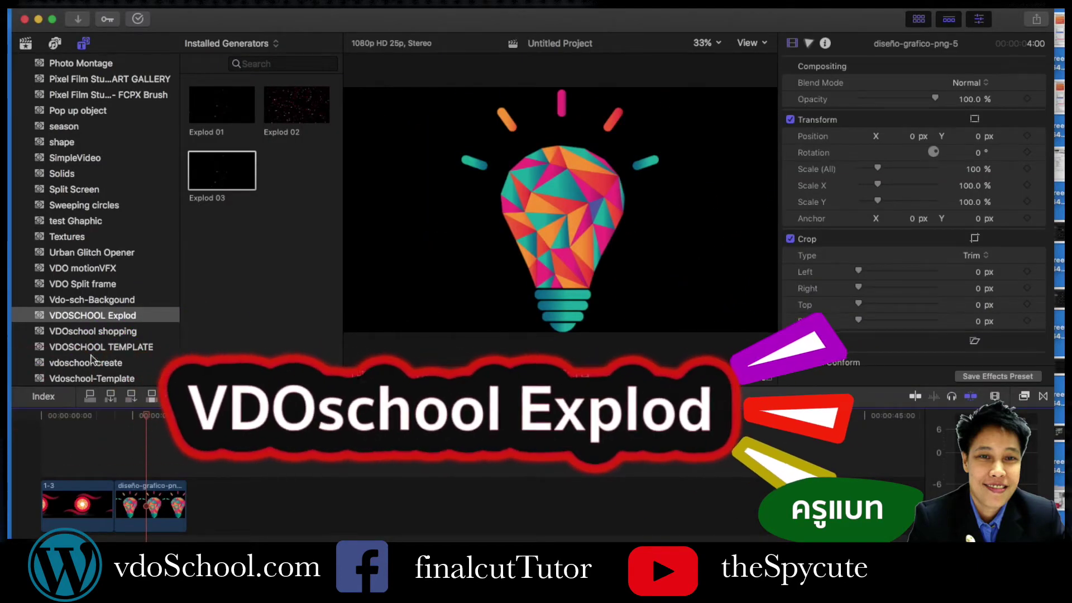
- Show the VDOSCHOOL Explod generator category and preview the Explod 01 preset
left_click(101, 318)
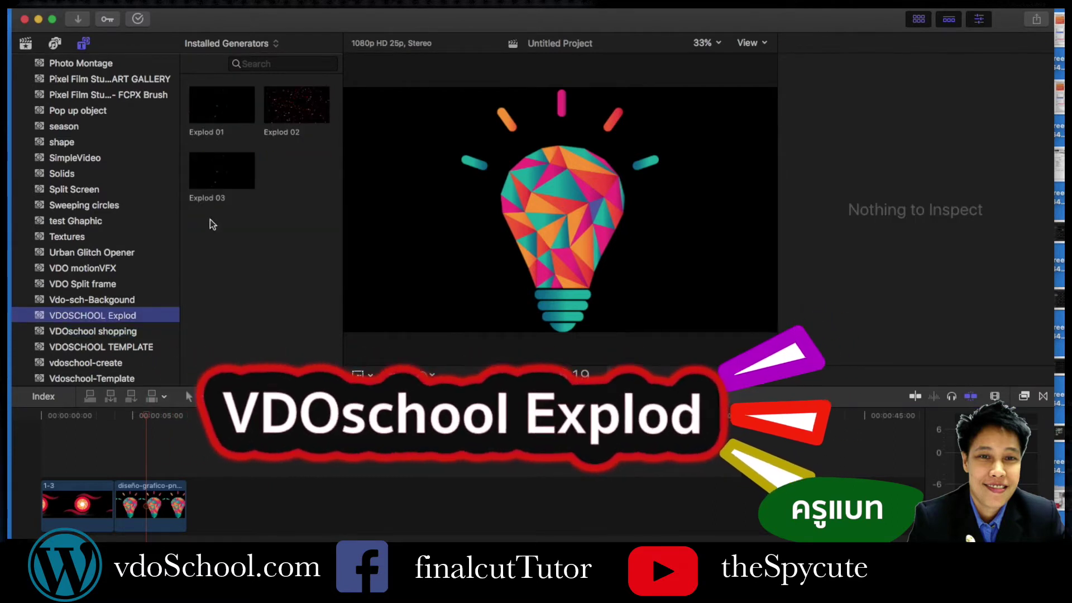
left_click(216, 105)
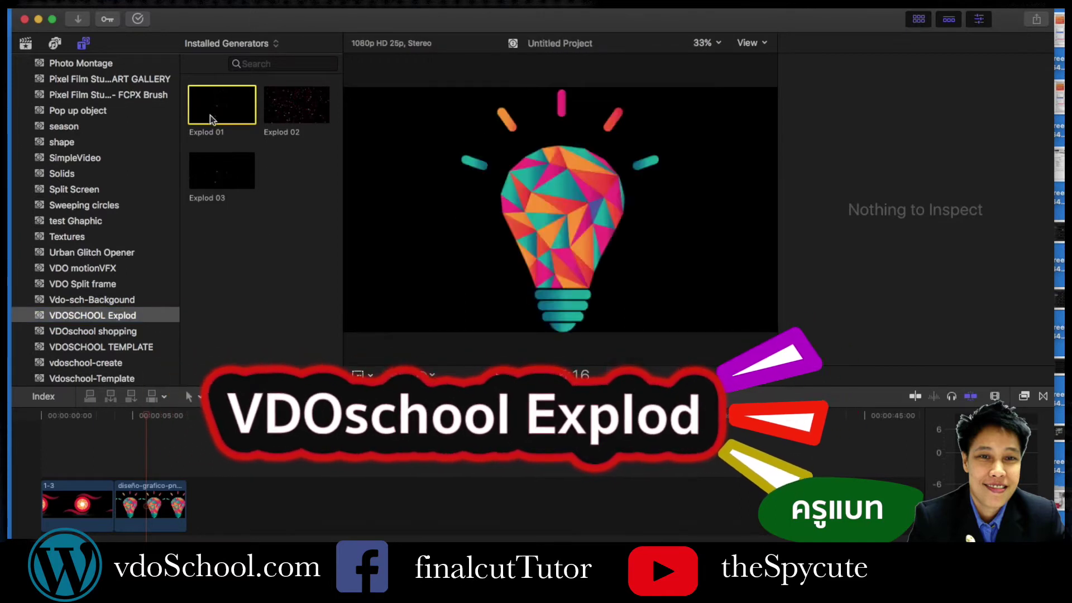
- Place Explod 01 after the diseño lightbulb clip, scrub through it, and show its generator parameters
mouse_move(221, 102)
left_mouse_down()
mouse_move(272, 490)
mouse_move(250, 480)
left_mouse_up()
left_click_drag(148, 416, 285, 430)
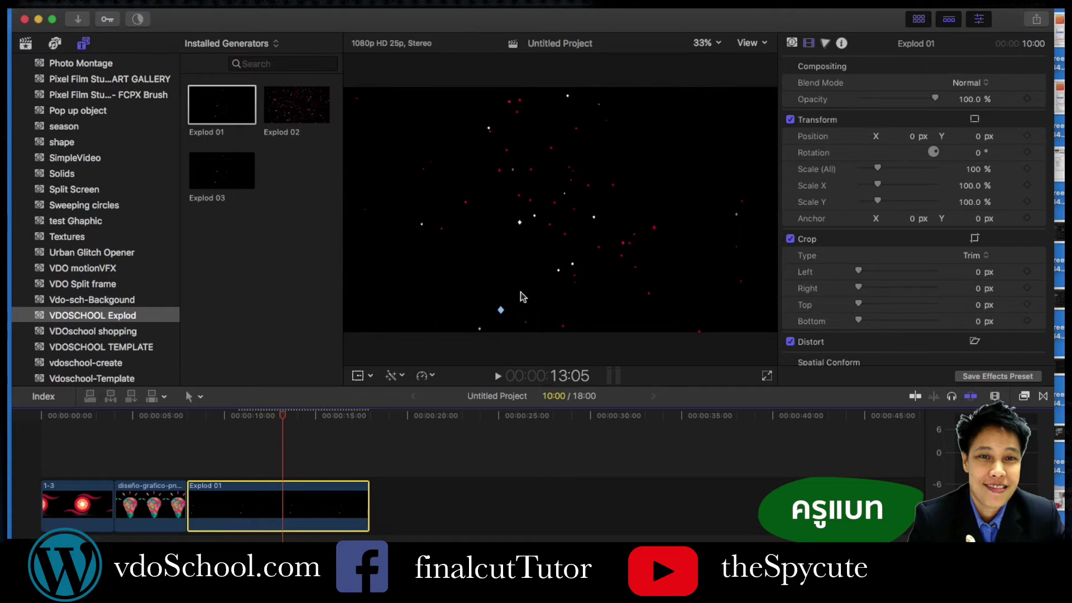
left_click(205, 431)
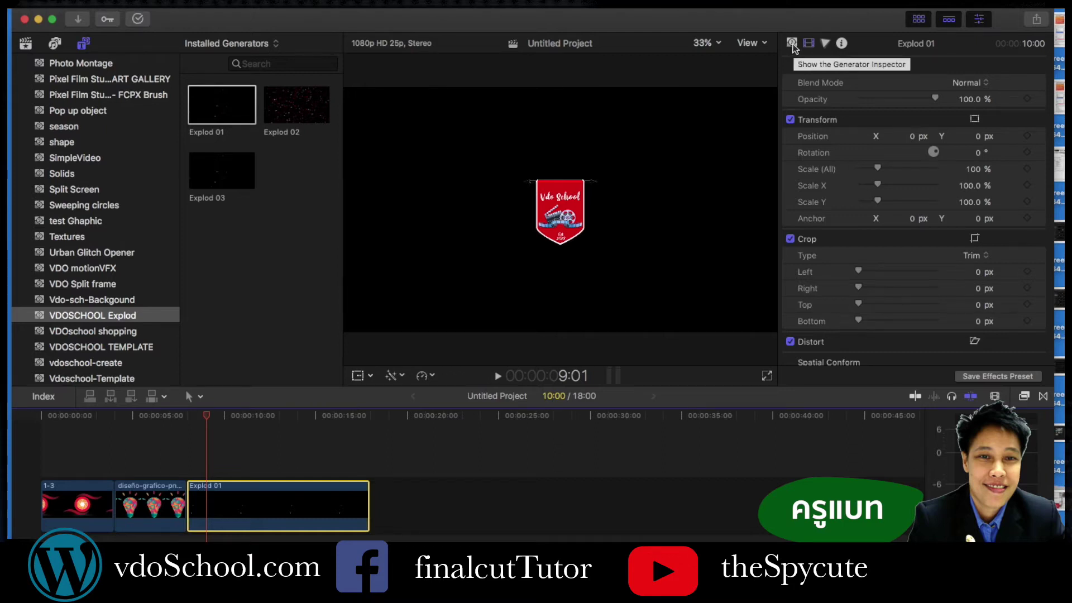
left_click(792, 43)
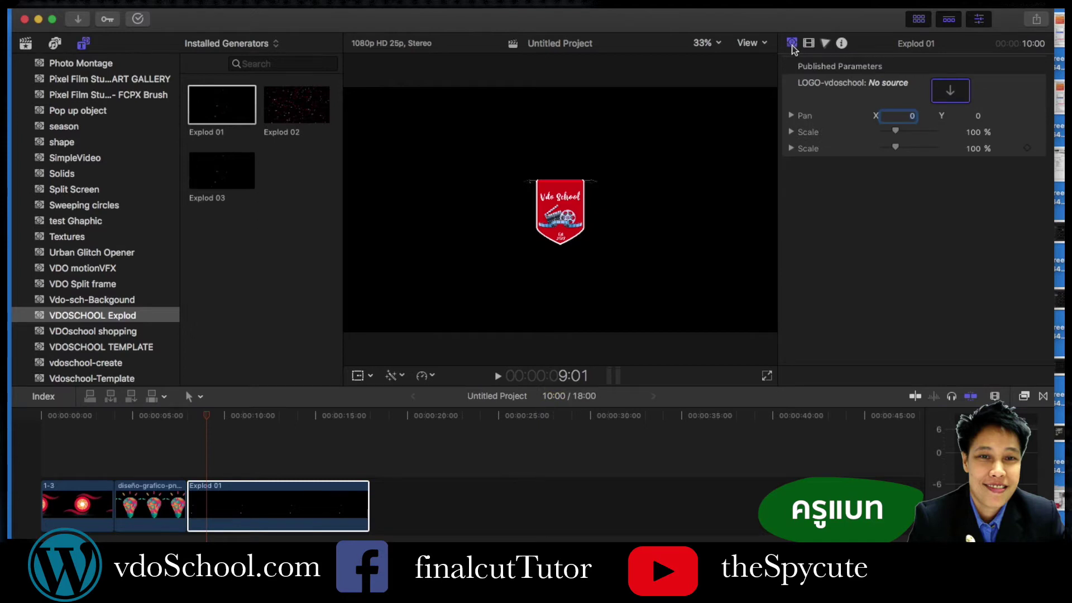
- Apply the diseño lightbulb clip as Explod 01's logo source
left_click(951, 94)
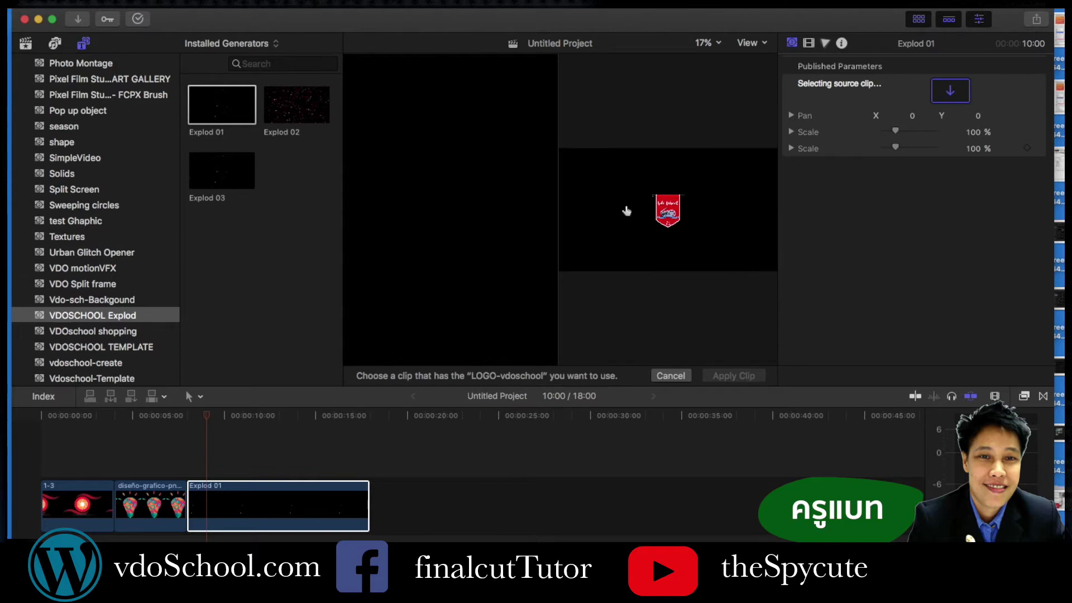
left_click(154, 506)
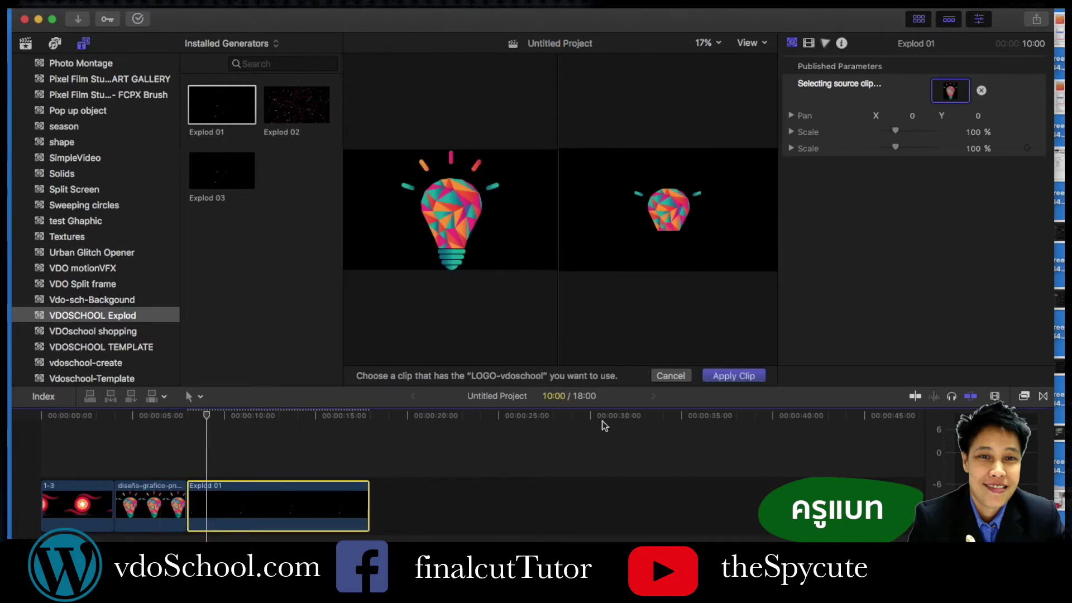
left_click(722, 377)
- Set Explod 01's logo scales to 47% and 208%
left_click_drag(895, 130, 890, 133)
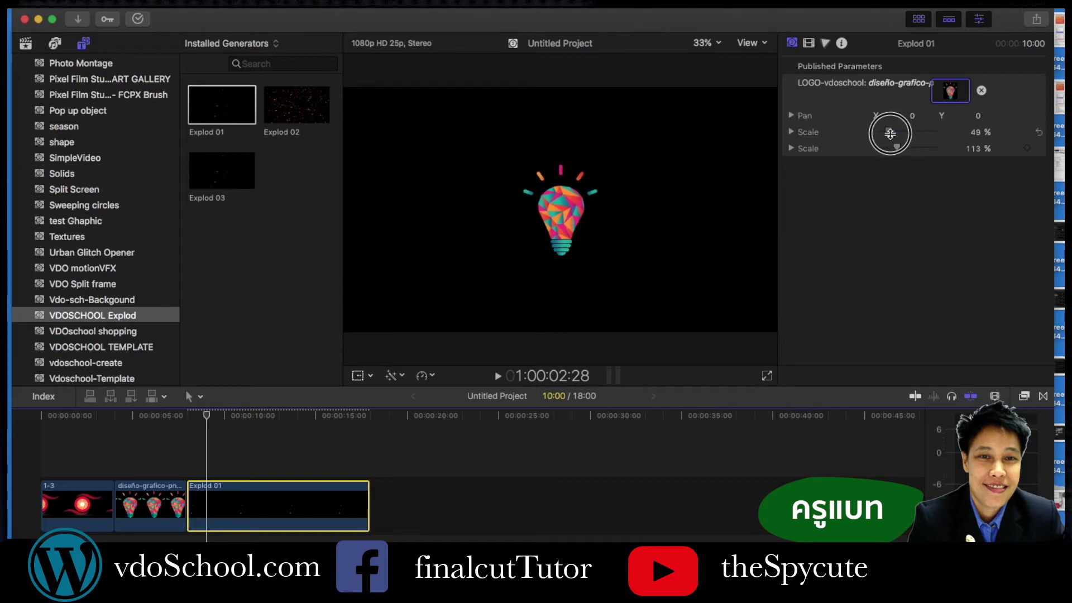
mouse_move(896, 146)
left_mouse_down()
mouse_move(904, 151)
mouse_move(888, 131)
mouse_move(911, 148)
left_mouse_up()
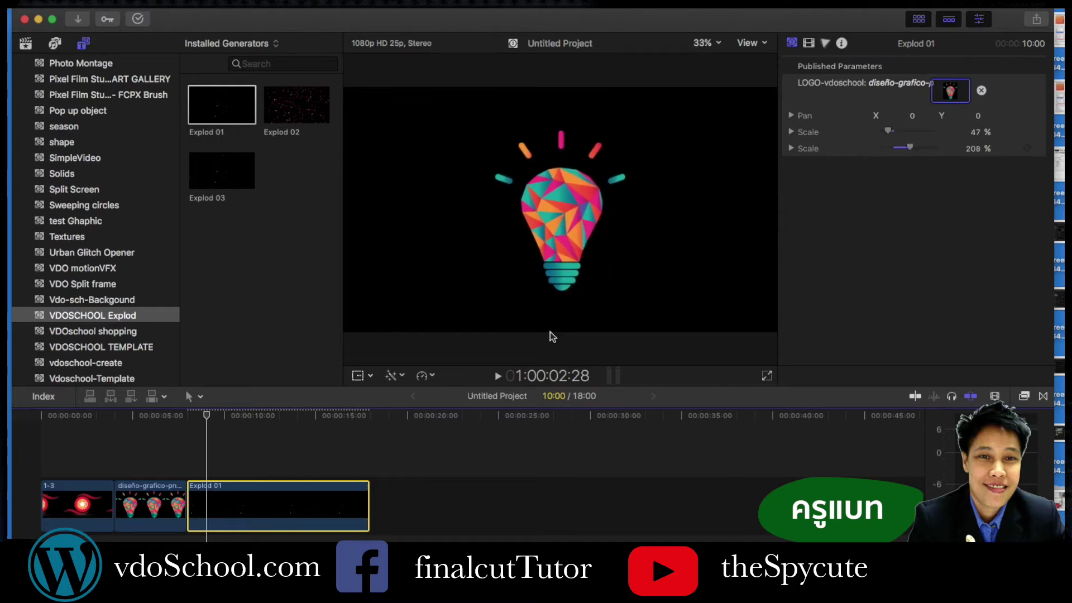
left_click(190, 418)
key("space")
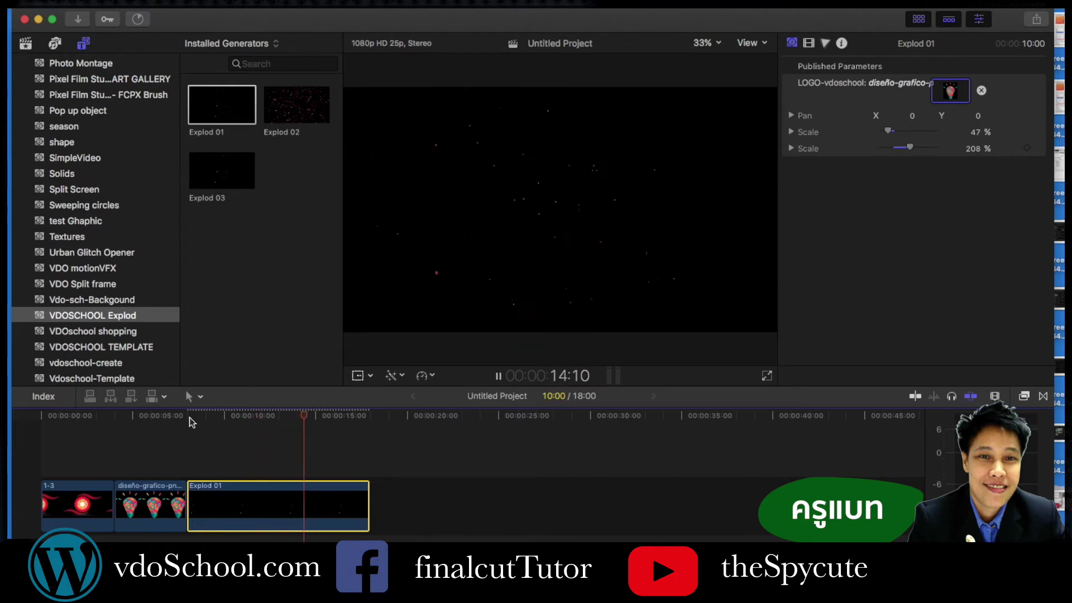
key("space")
left_click_drag(187, 416, 188, 420)
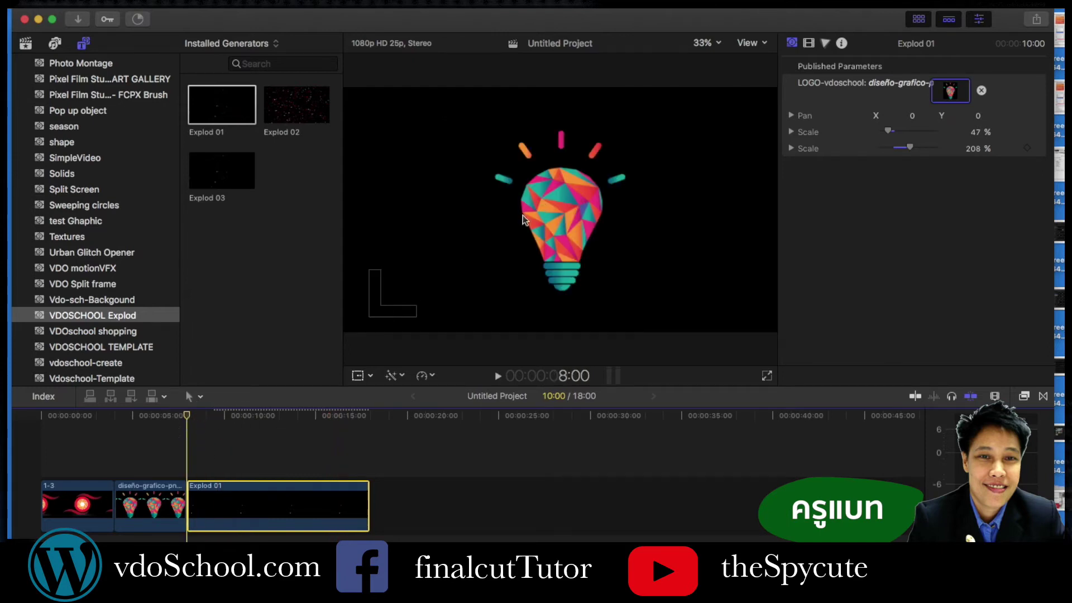
left_click_drag(188, 419, 218, 424)
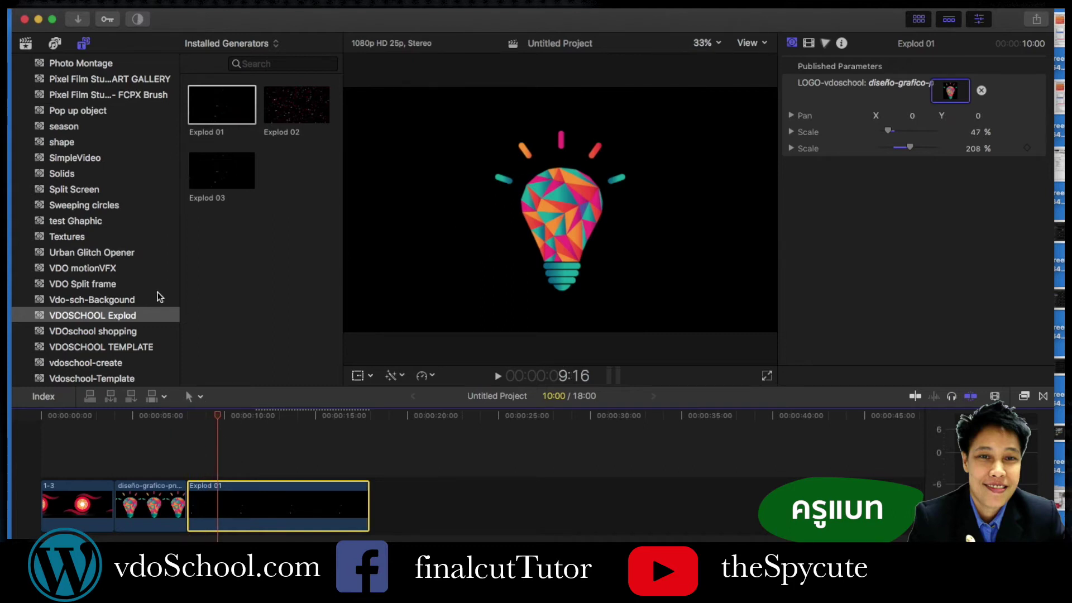
- Choose the keyFrame v 2 title collection and place Rush In above Explod 01's start
scroll(156, 295, "up", 15)
scroll(141, 291, "up", 10)
scroll(140, 290, "up", 5)
scroll(140, 290, "up", 4)
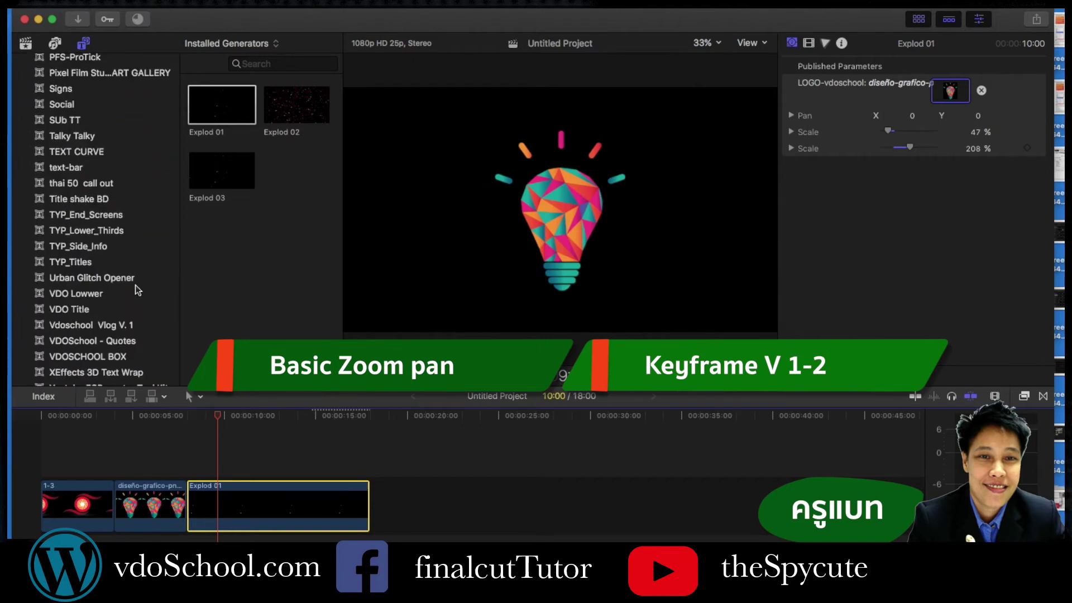
scroll(136, 290, "up", 4)
scroll(136, 290, "up", 2)
scroll(136, 289, "up", 3)
scroll(136, 289, "up", 8)
scroll(136, 289, "up", 10)
scroll(136, 289, "up", 5)
scroll(136, 290, "up", 5)
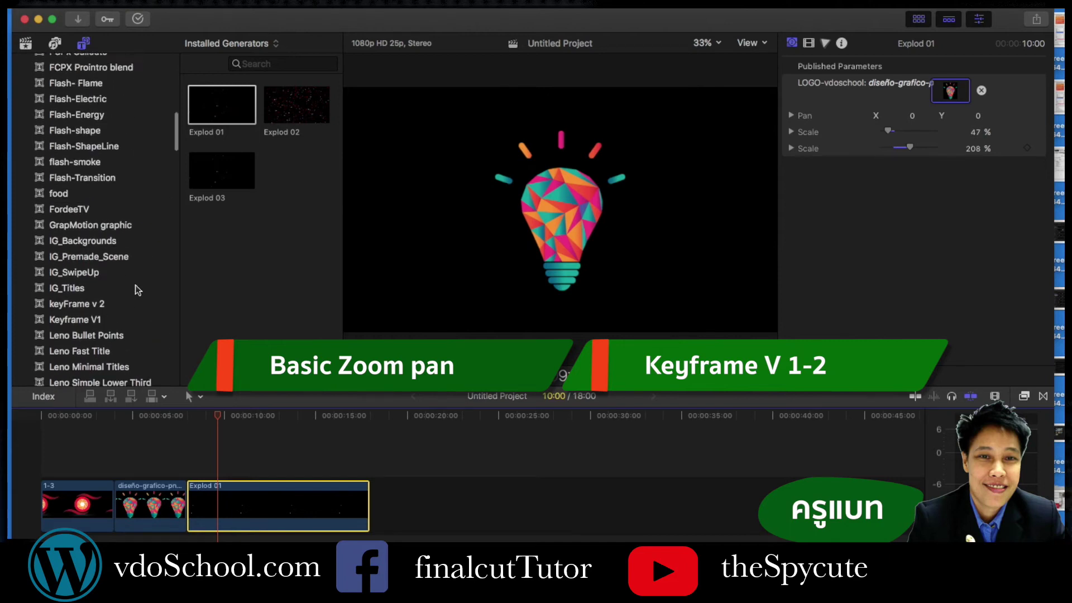
scroll(135, 286, "down", 4)
left_click(78, 194)
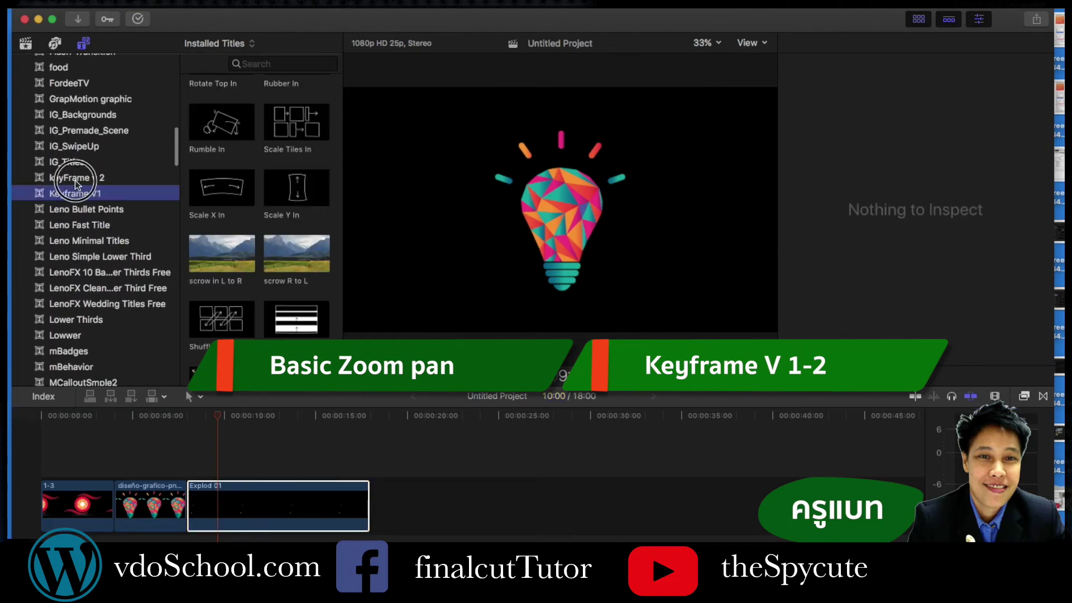
left_click(76, 182)
left_click(296, 139)
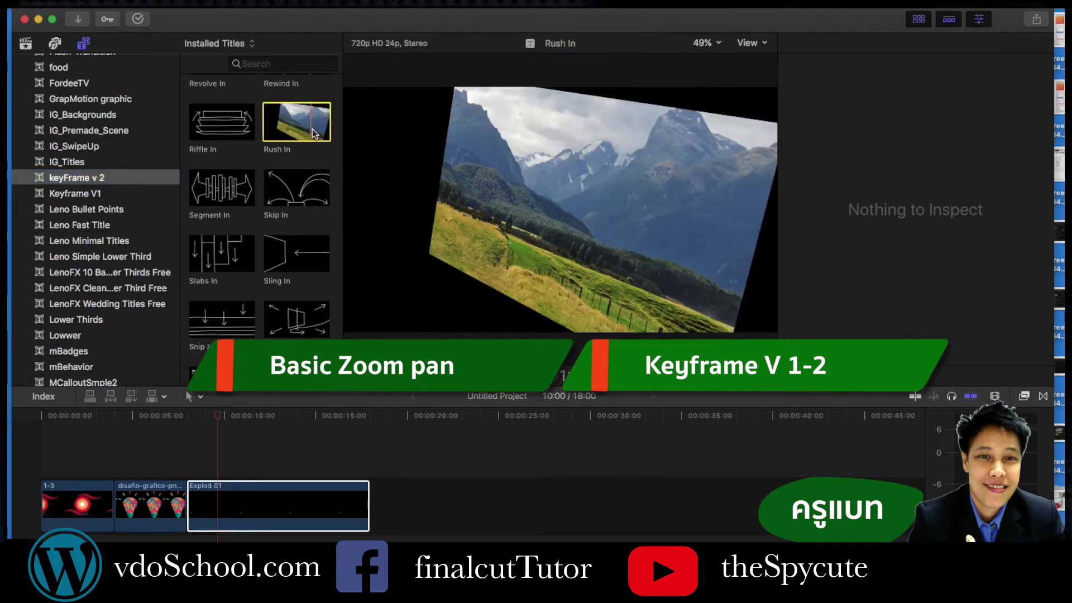
left_click_drag(288, 118, 192, 478)
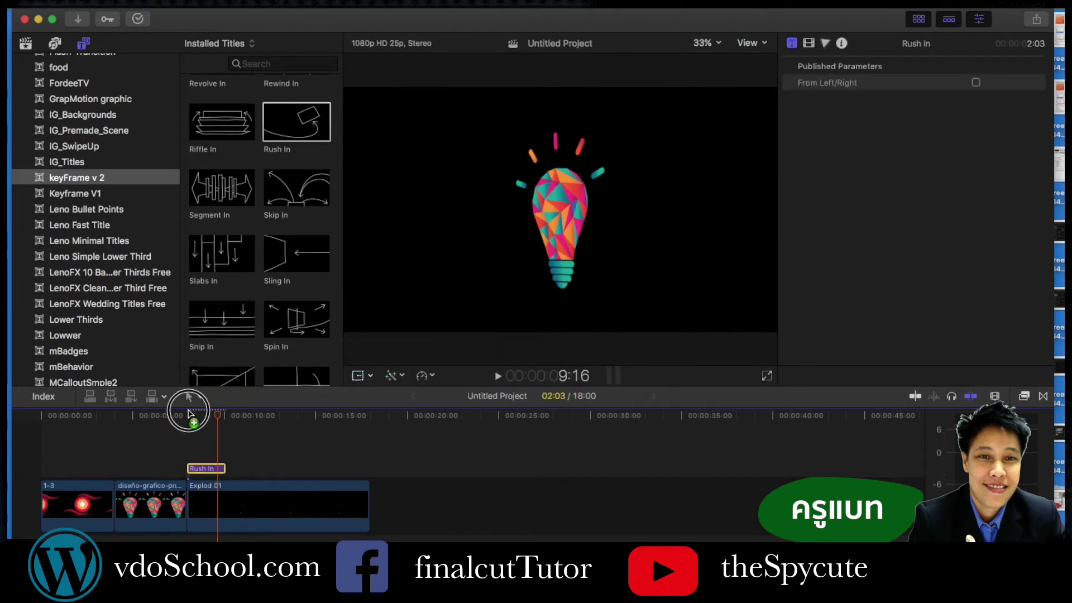
left_click(189, 414)
key("space")
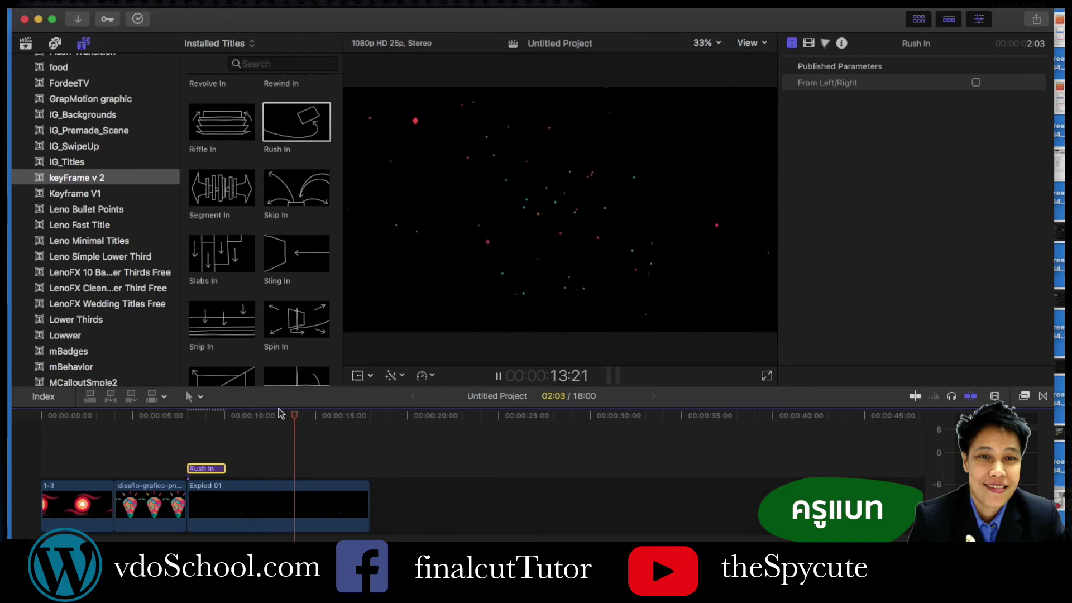
key("space")
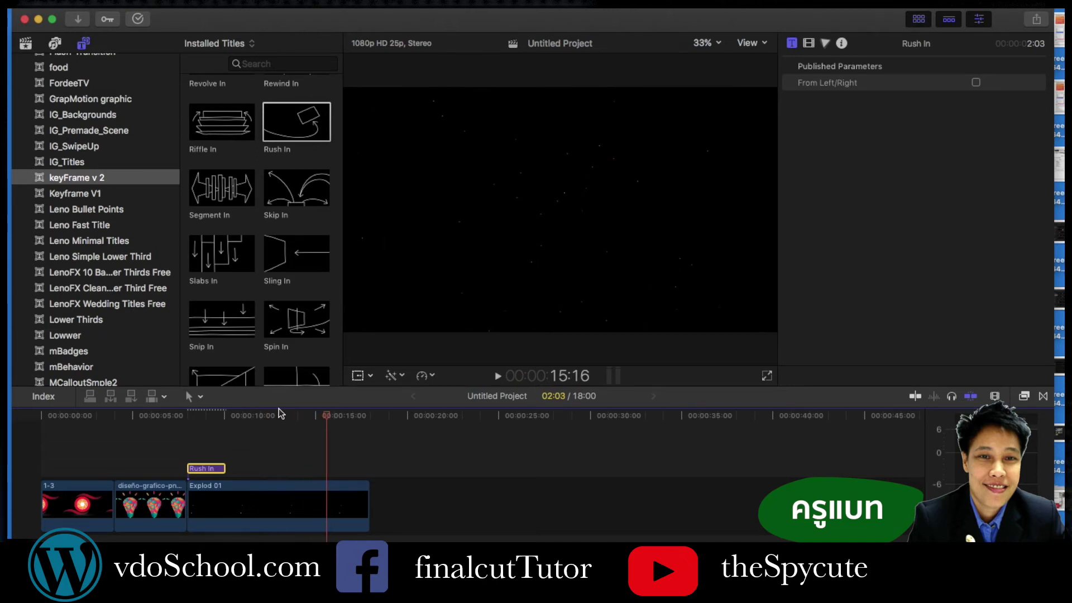
scroll(128, 316, "down", 5)
scroll(128, 316, "down", 10)
scroll(129, 316, "down", 10)
scroll(132, 316, "down", 5)
scroll(132, 316, "down", 1)
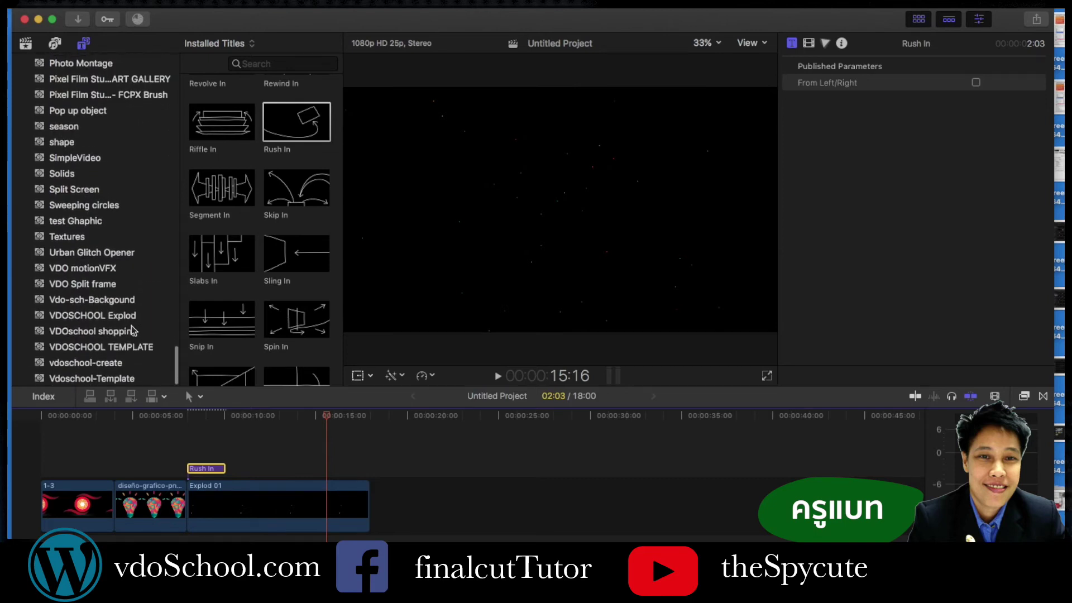
- Add an Explod 02 generator right after Explod 01 in the timeline
left_click(115, 317)
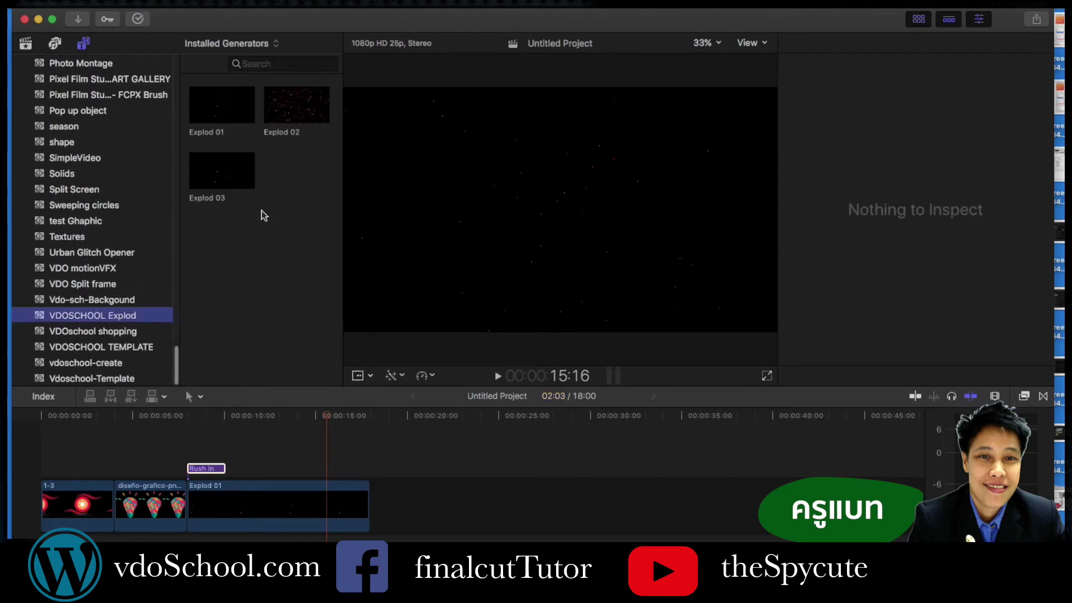
left_click(292, 114)
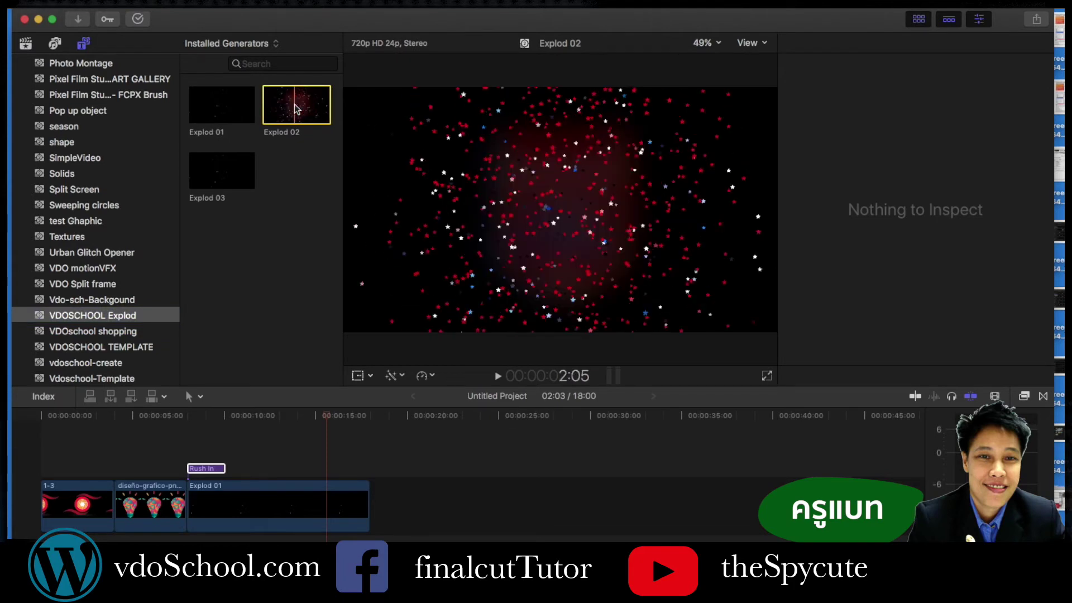
left_click(298, 114)
left_click_drag(298, 116, 391, 499)
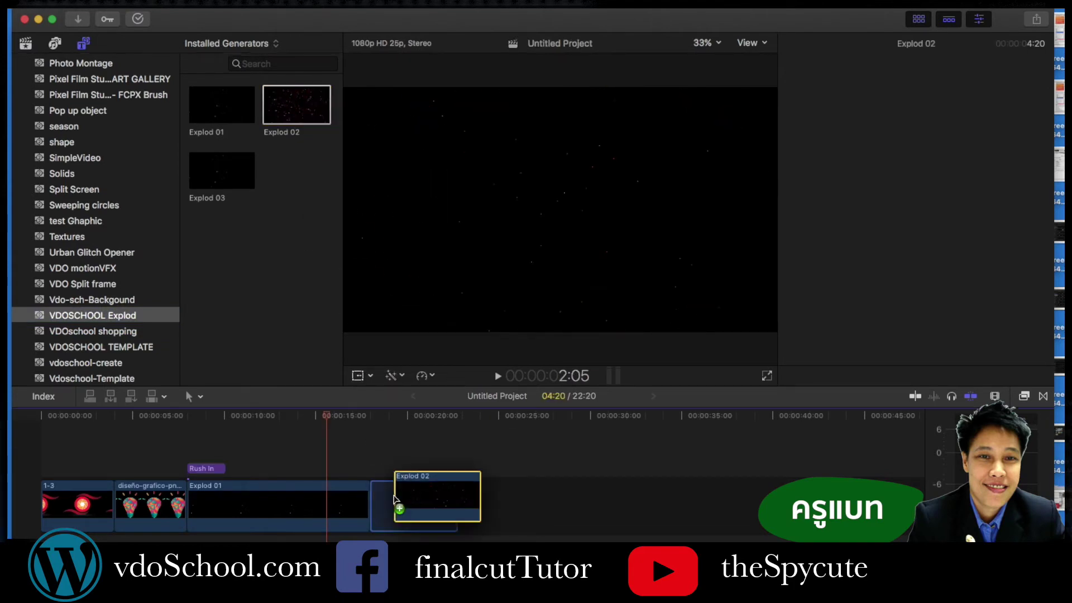
left_click(403, 418)
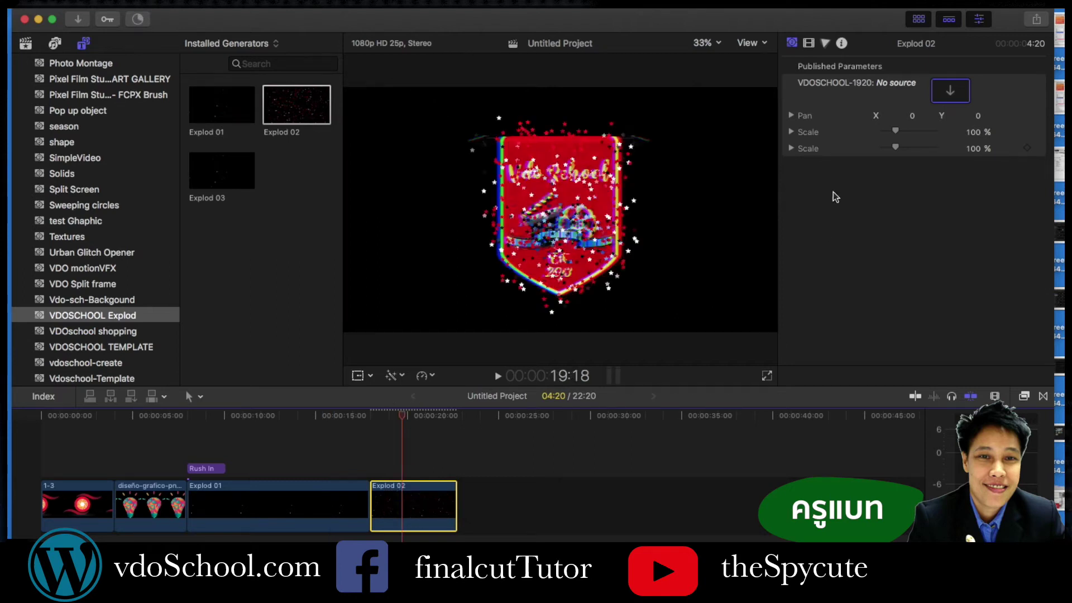
- Apply the red 1-3 clip as Explod 02's logo source
left_click(951, 93)
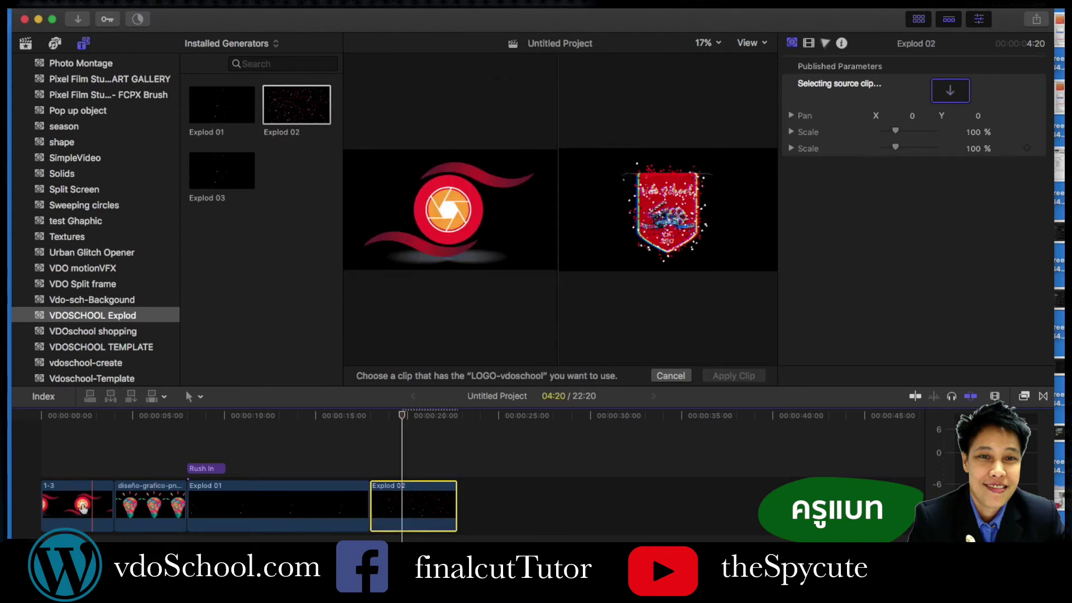
left_click(82, 506)
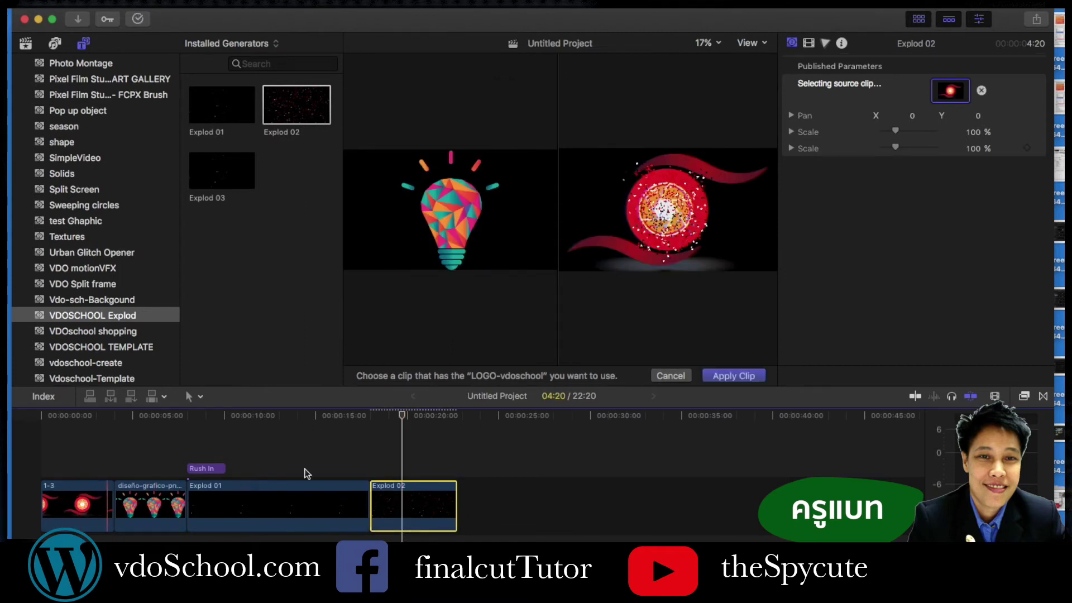
left_click(730, 374)
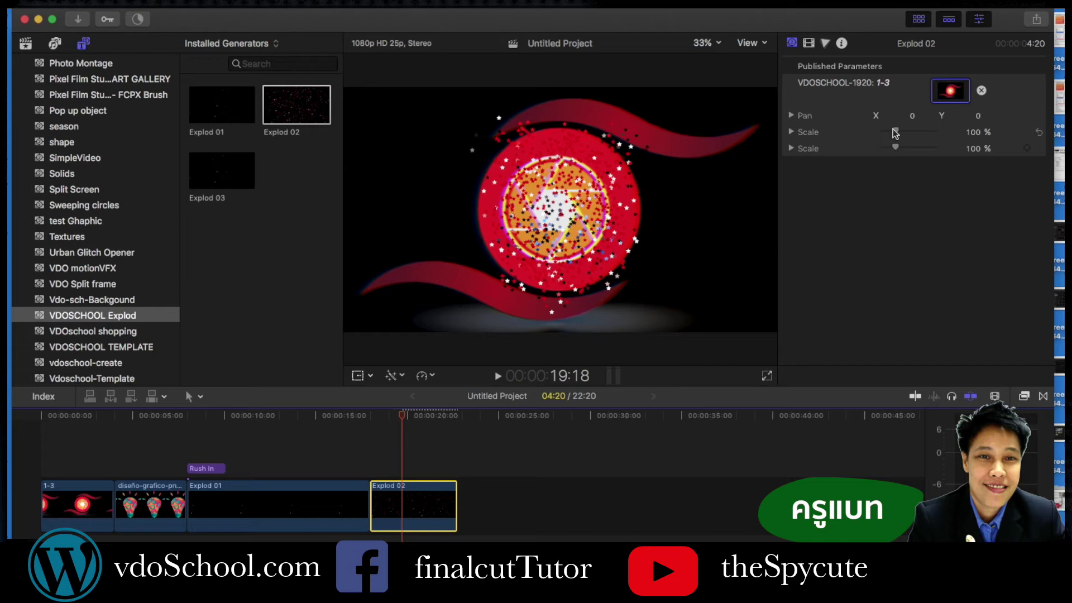
- Scale the Explod 02 logo to 93% and 55%, then play back the explosion to review it
left_click_drag(896, 133, 889, 148)
key("space")
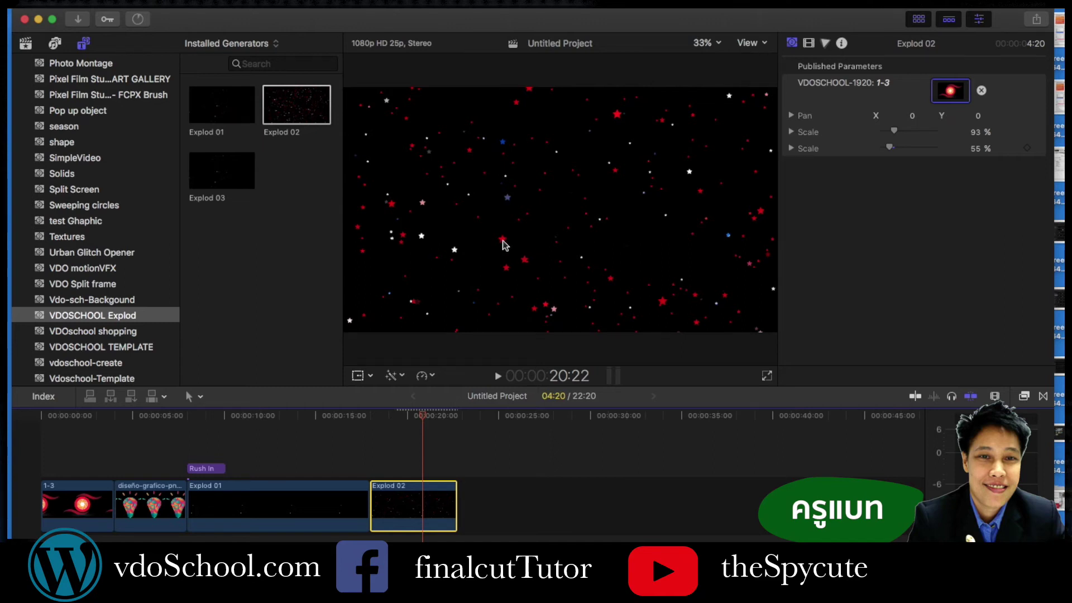
left_click_drag(431, 405, 375, 427)
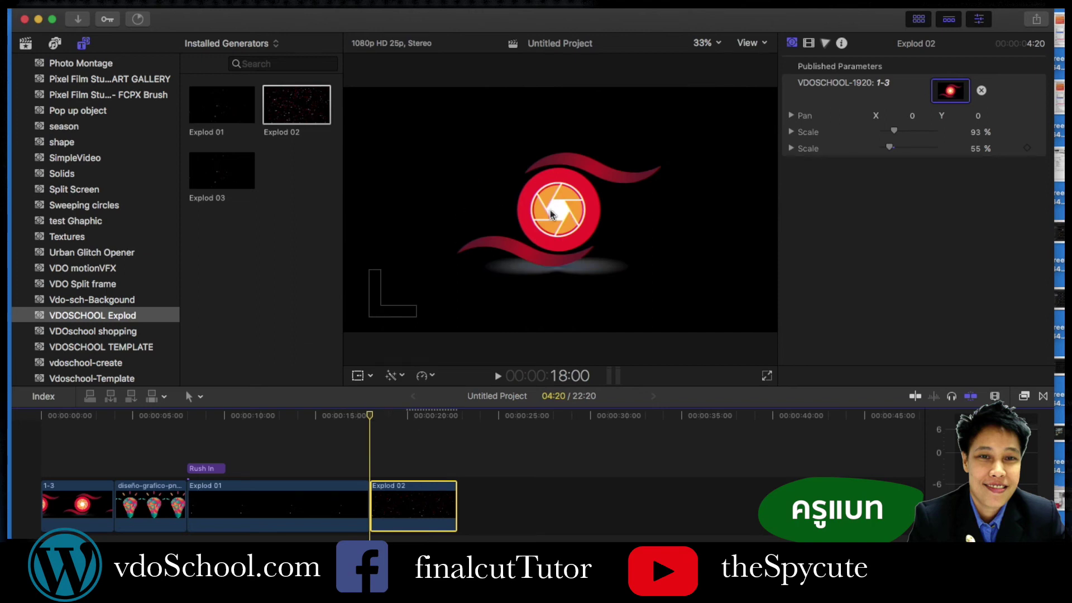
key("space")
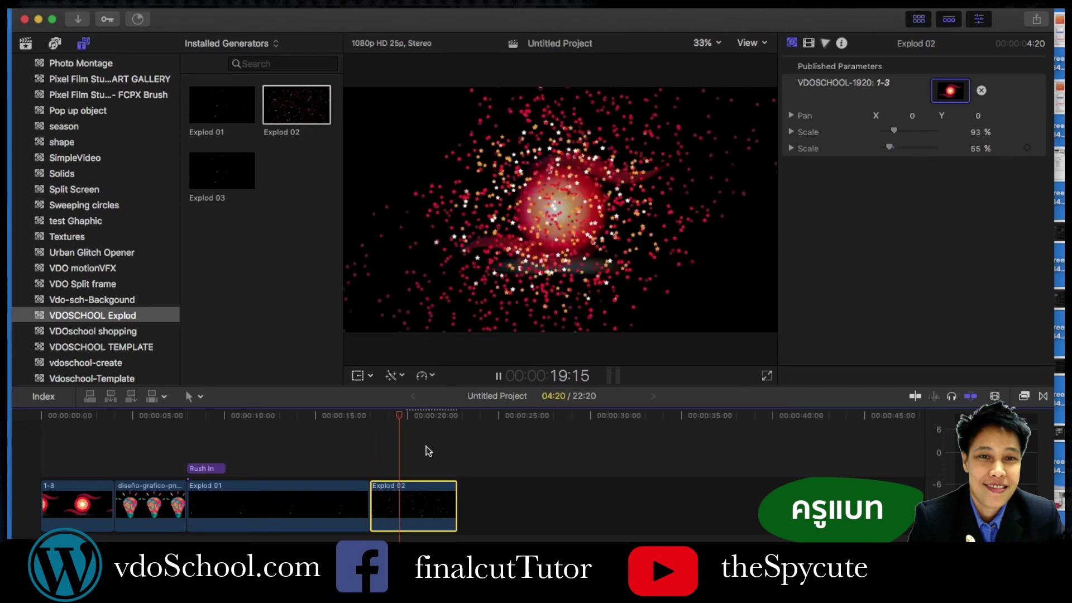
left_click_drag(414, 423, 380, 424)
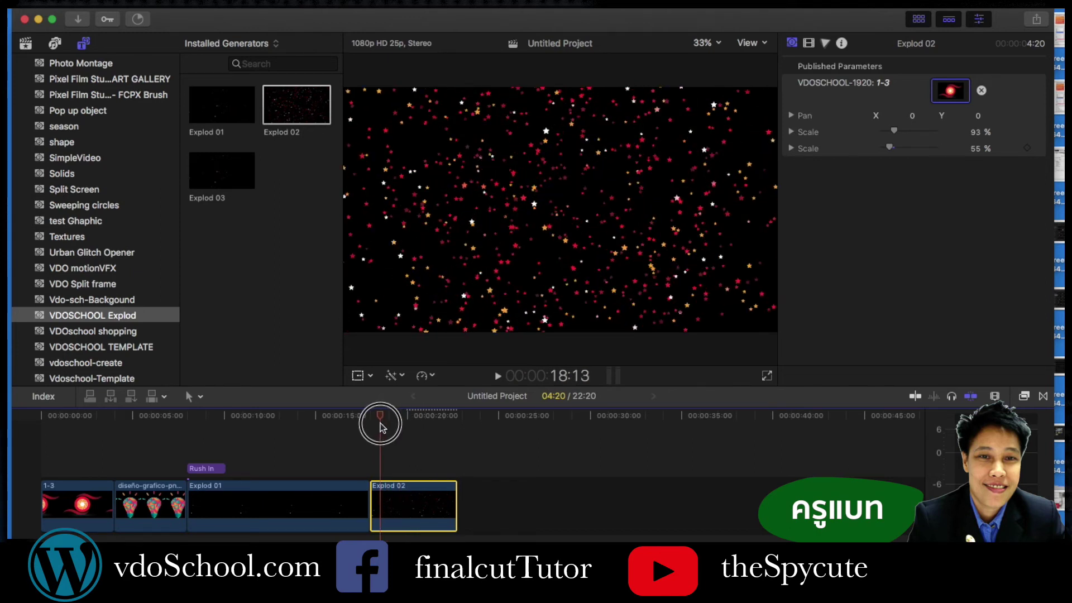
- Find the Wave In title and place it above Explod 02's start
scroll(127, 167, "up", 5)
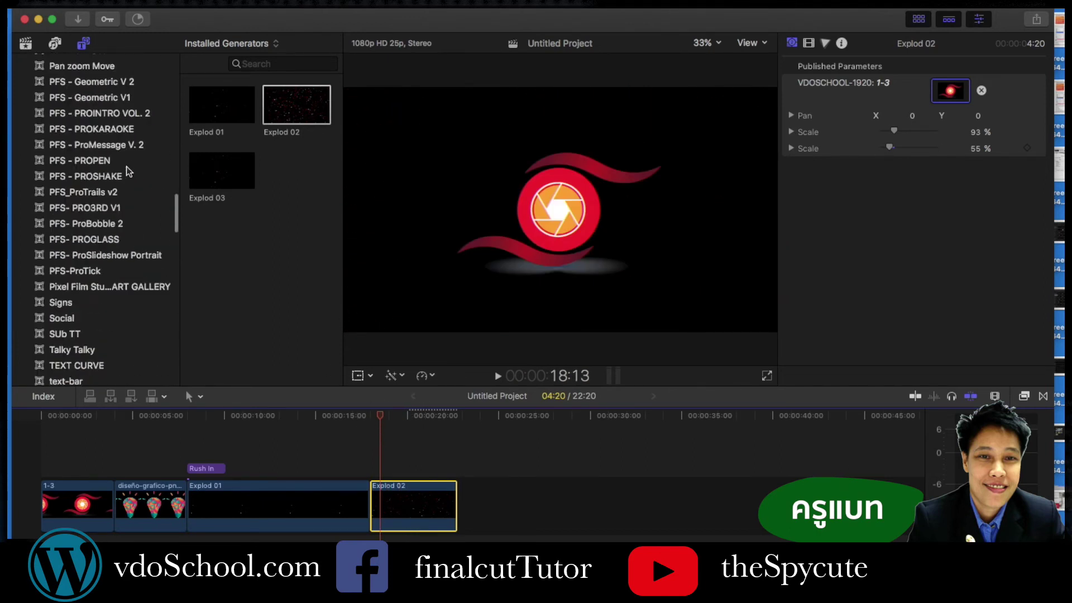
scroll(127, 166, "up", 10)
scroll(126, 166, "up", 3)
scroll(127, 167, "down", 5)
scroll(127, 168, "down", 3)
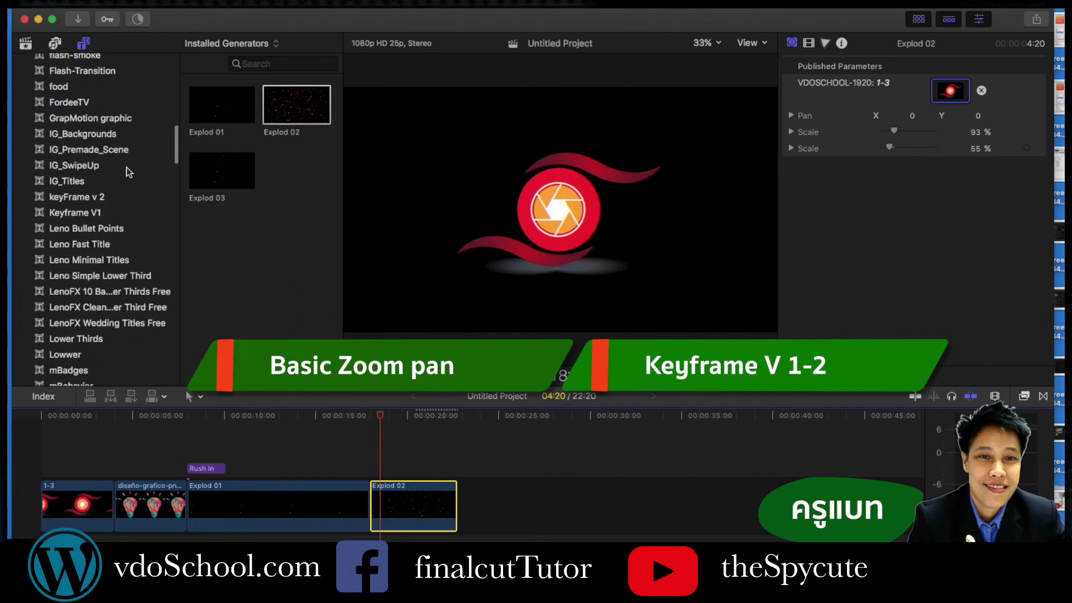
left_click(92, 194)
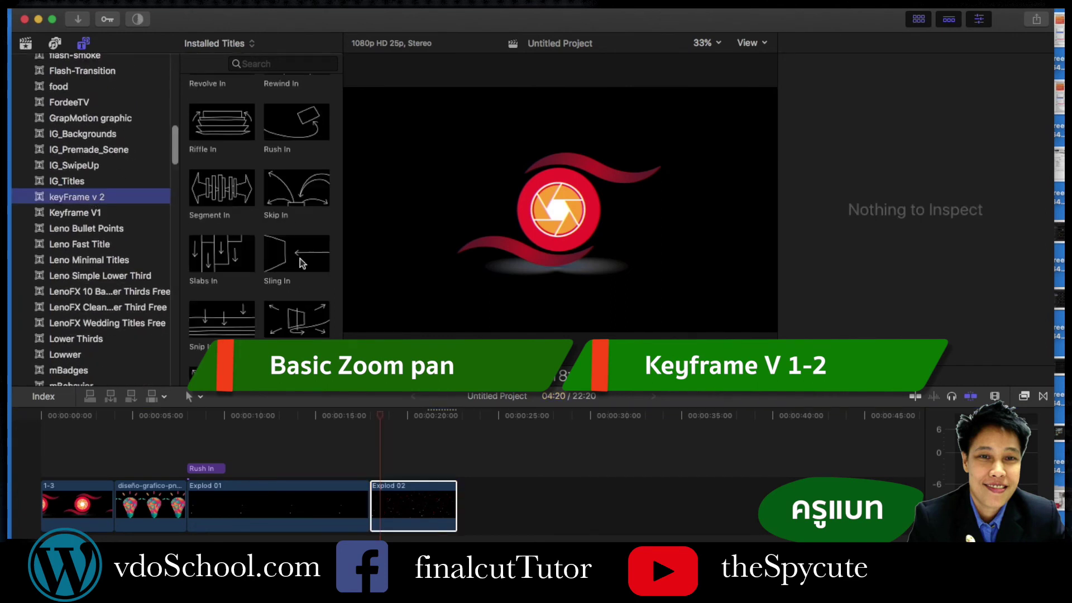
scroll(290, 326, "down", 3)
scroll(291, 326, "down", 2)
scroll(291, 327, "down", 3)
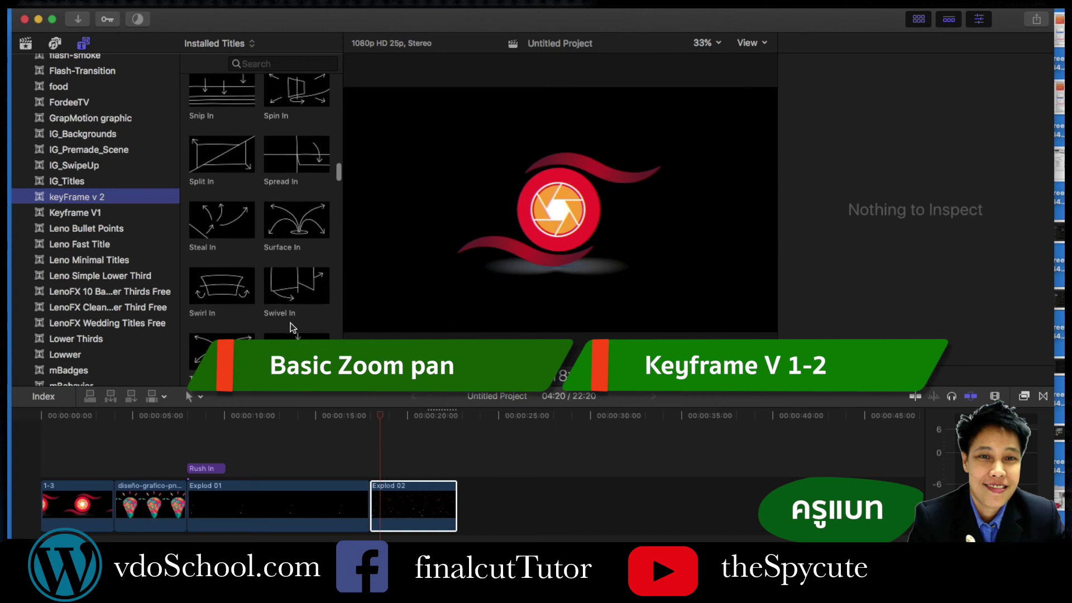
scroll(223, 296, "down", 2)
scroll(267, 297, "down", 2)
scroll(267, 297, "down", 2)
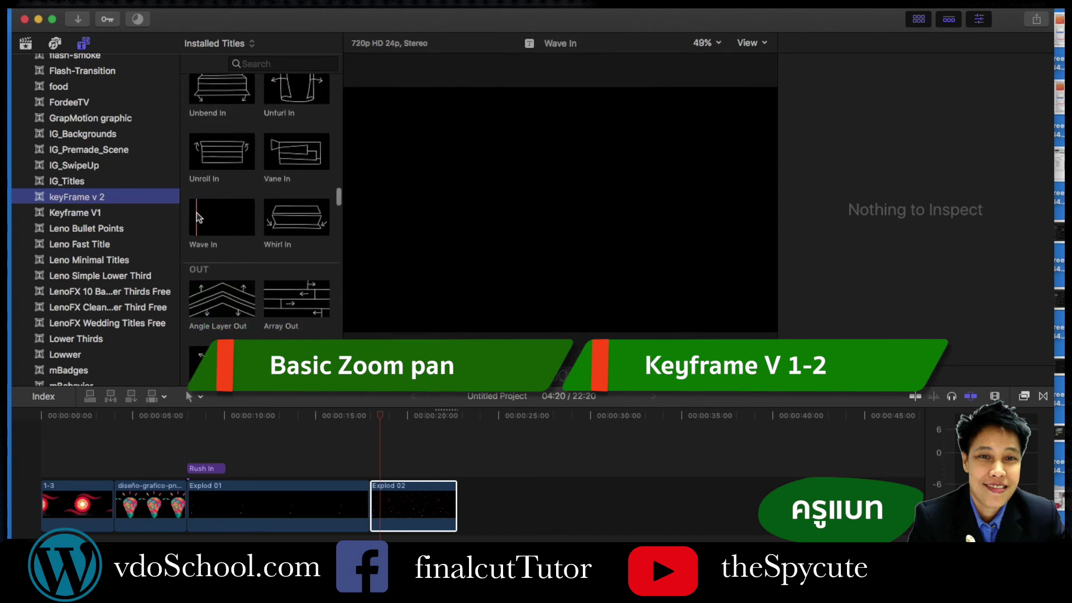
left_click_drag(223, 217, 371, 458)
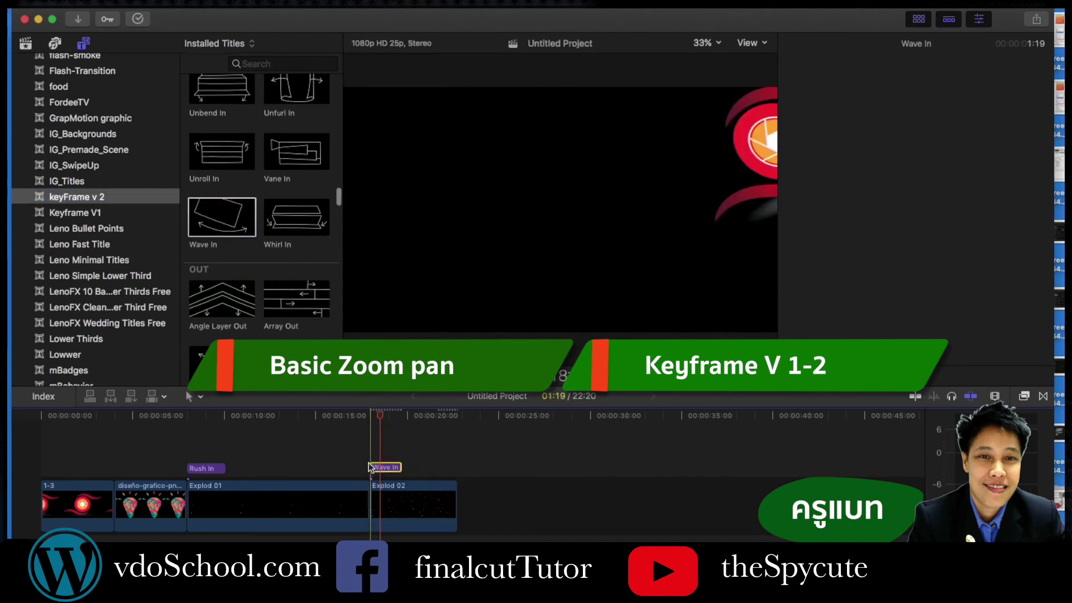
- Play back the Wave In title from its start
left_click(369, 414)
key("space")
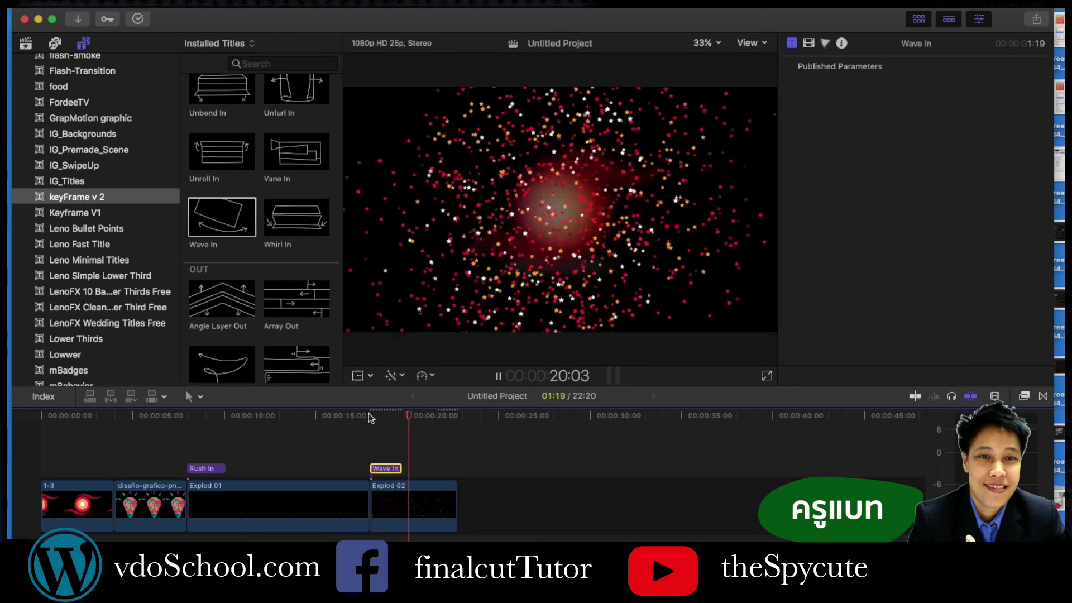
key("space")
- Add the Explod 03 generator from VDOSCHOOL Explod after Explod 02
scroll(103, 339, "down", 10)
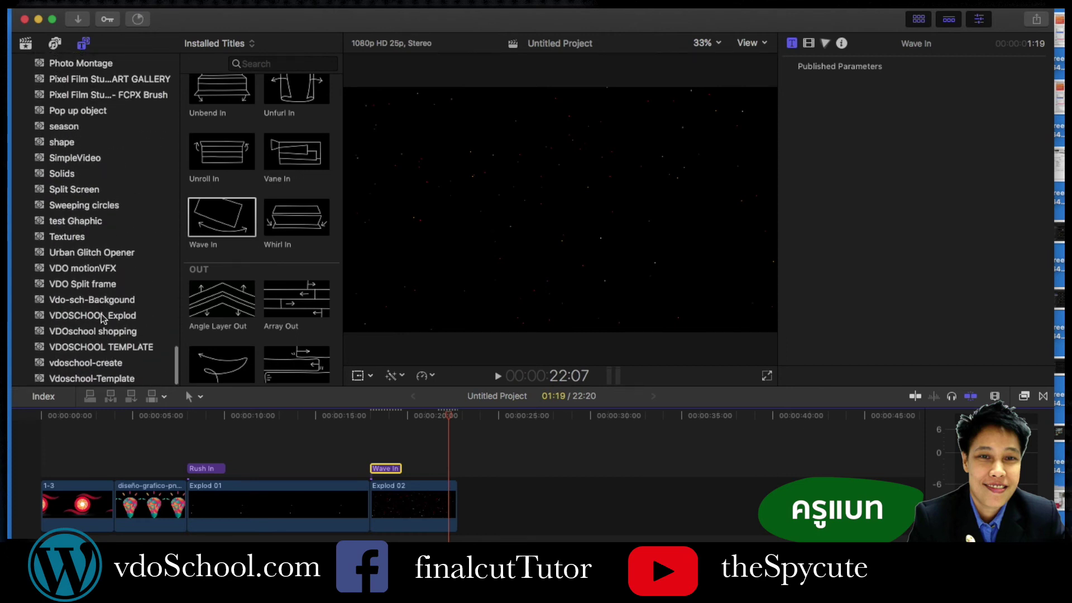
left_click(101, 314)
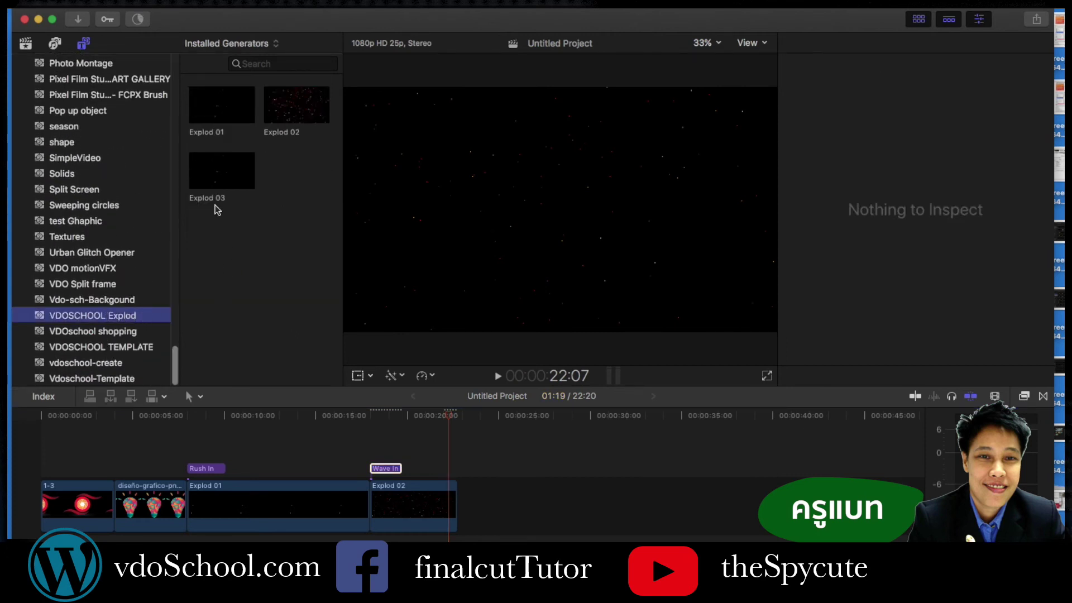
left_click(210, 173)
mouse_move(213, 173)
left_mouse_down()
mouse_move(484, 455)
mouse_move(486, 474)
left_mouse_up()
- Play the Explod 03 explosion and raise its second Scale to 191%
left_click(454, 416)
key("space")
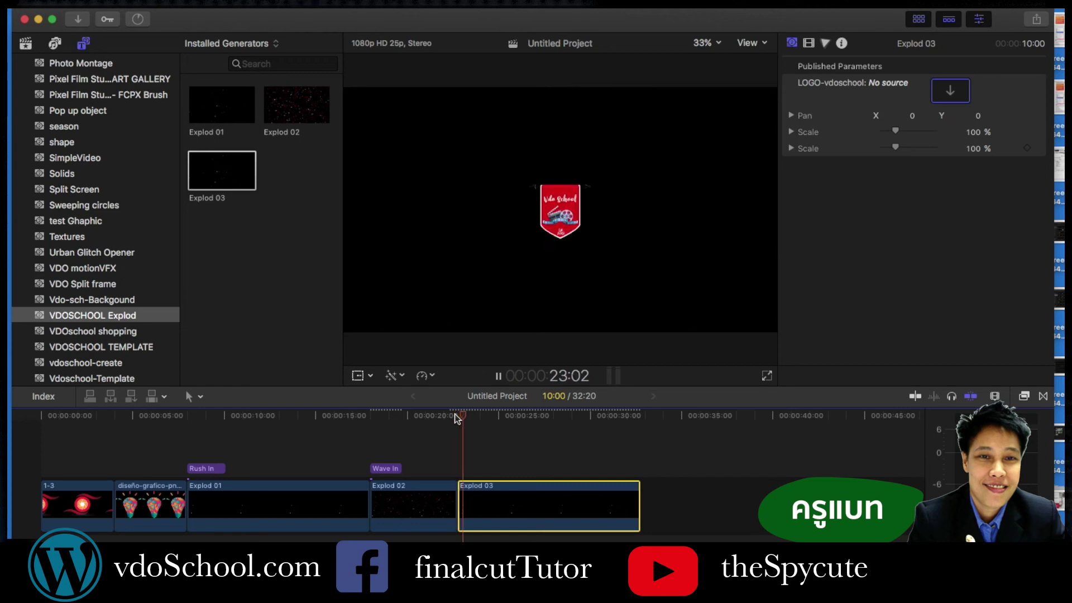
key("space")
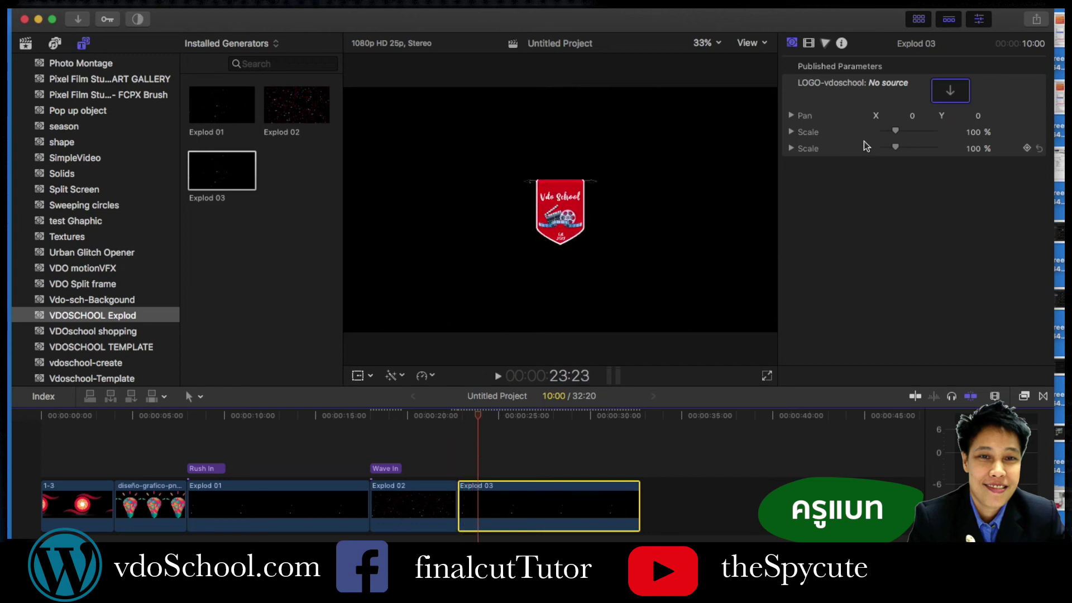
left_click_drag(896, 149, 909, 150)
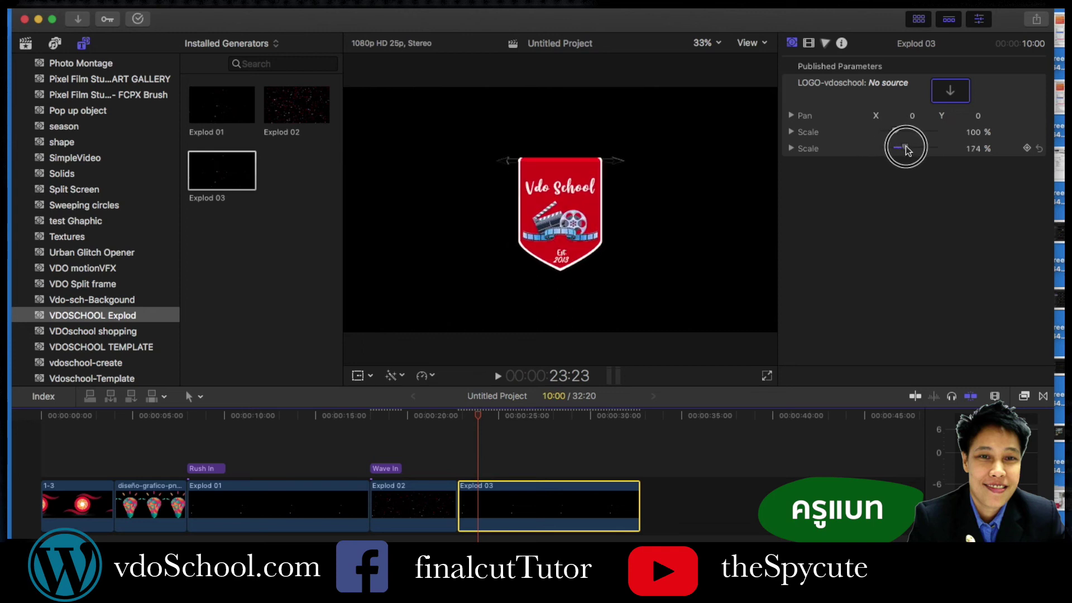
left_click_drag(908, 150, 907, 150)
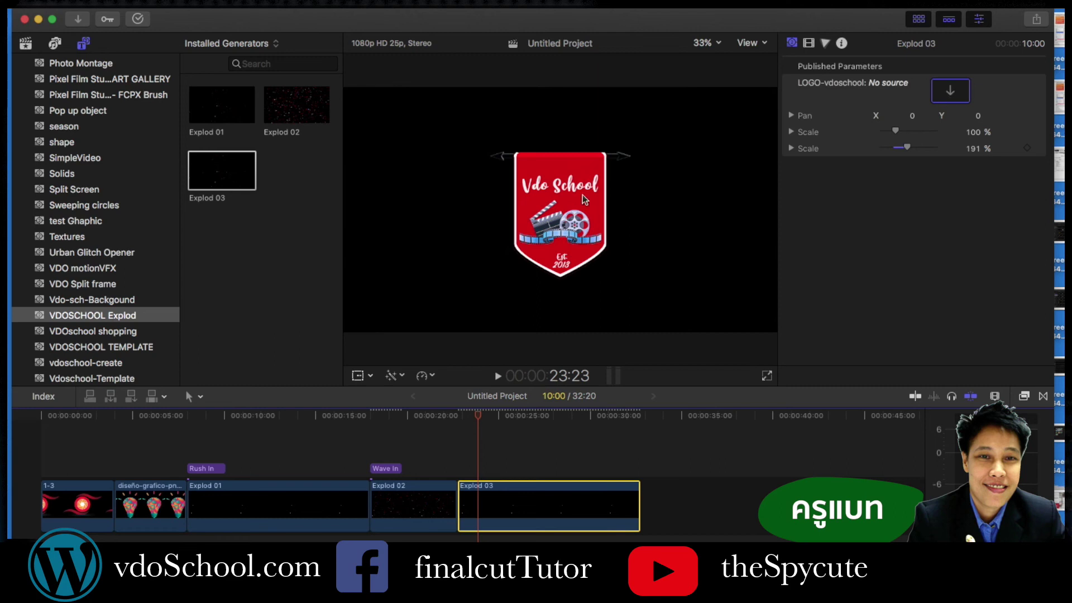
- Apply the lightbulb clip as Explod 03's logo at scales 49% and 212%, then preview it
left_click(951, 91)
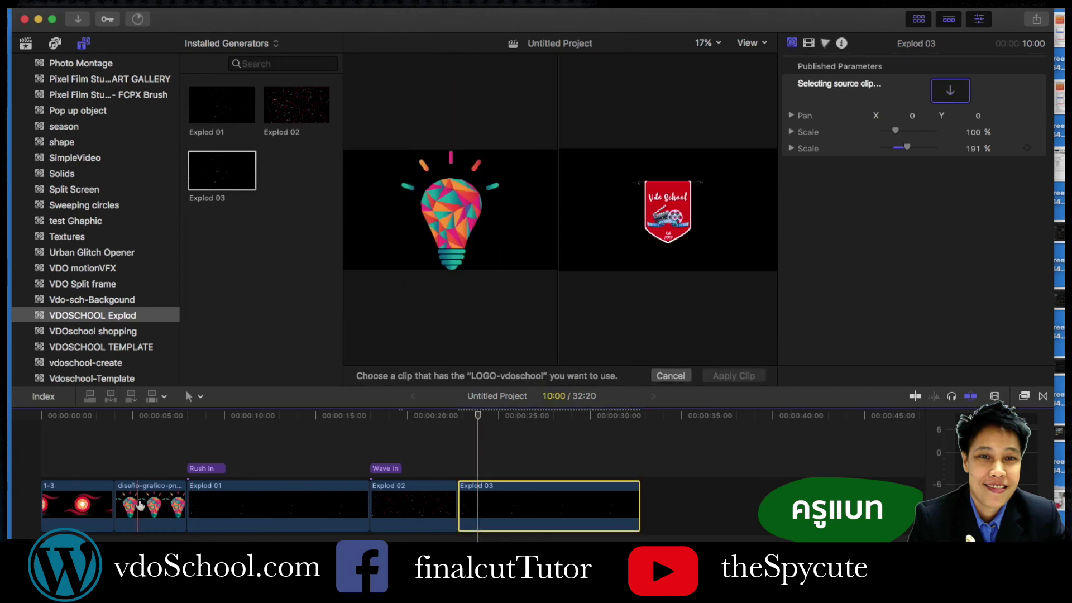
left_click(144, 507)
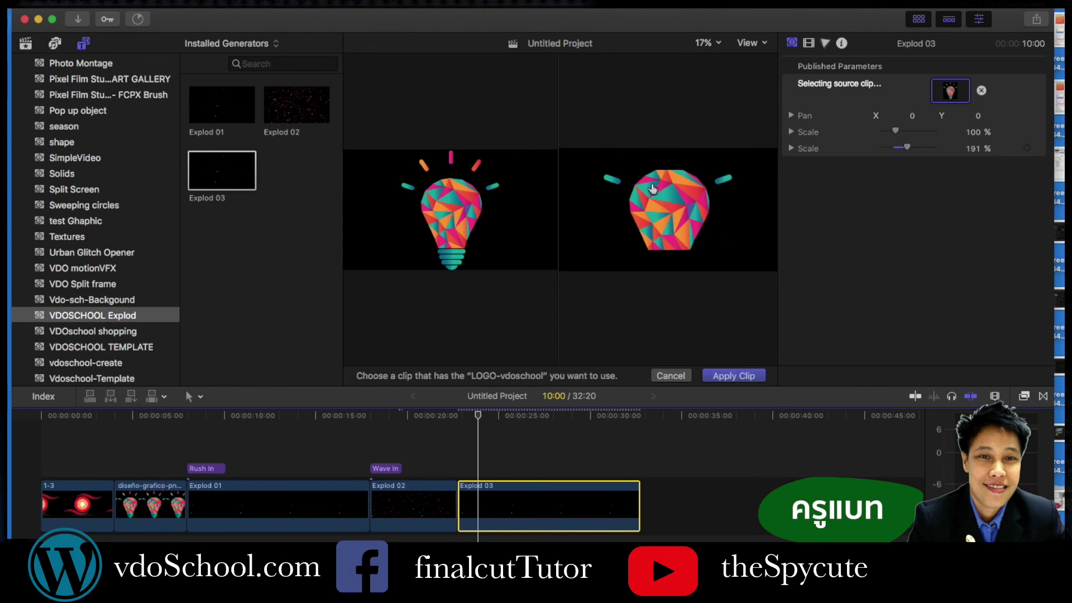
left_click_drag(897, 132, 890, 136)
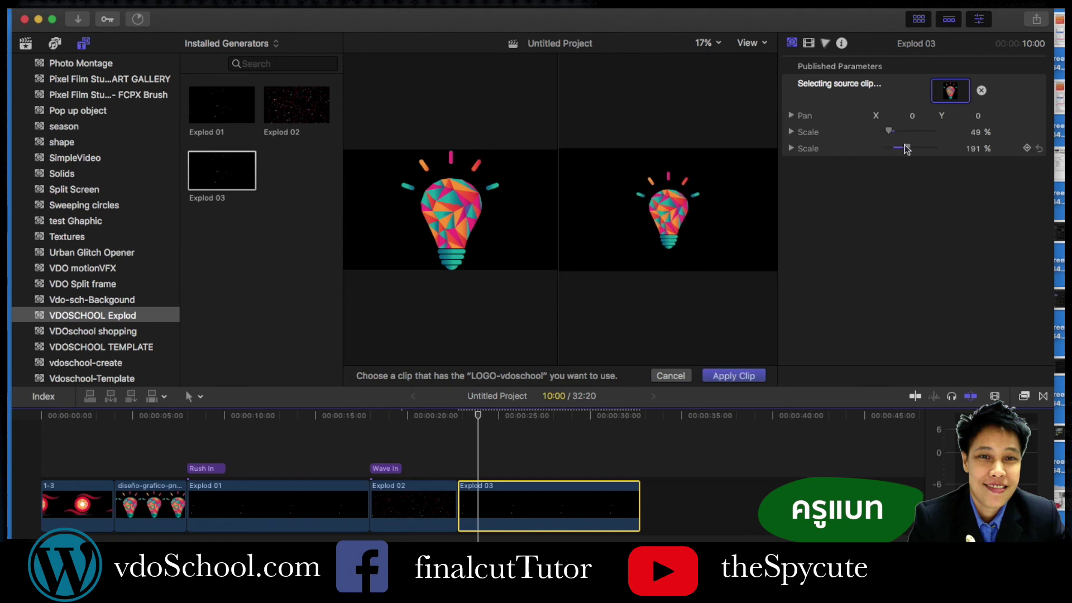
left_click_drag(909, 149, 911, 148)
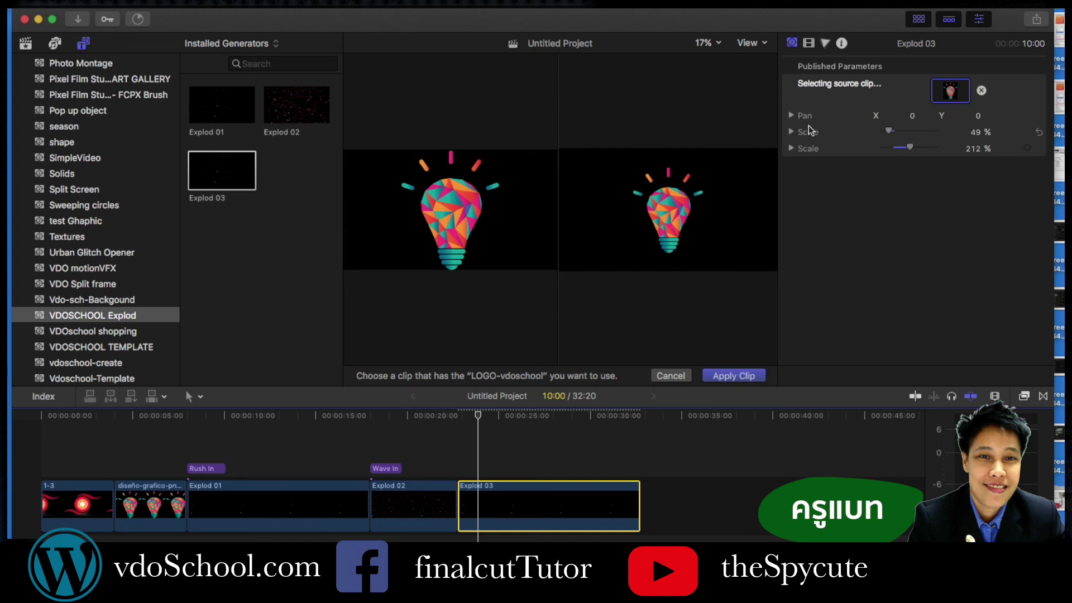
left_click(733, 376)
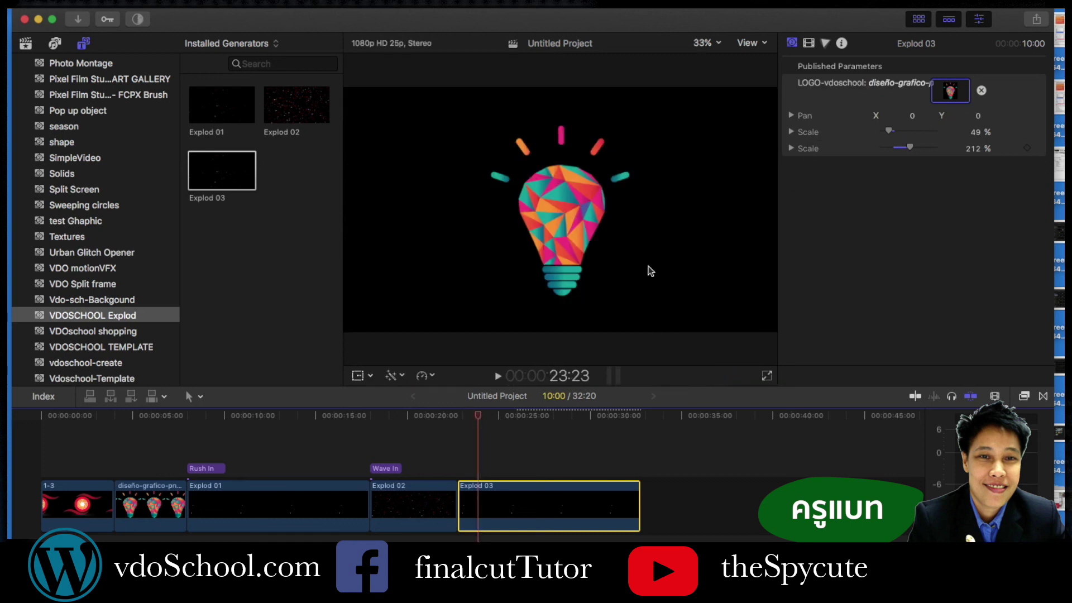
left_click(455, 420)
key("space")
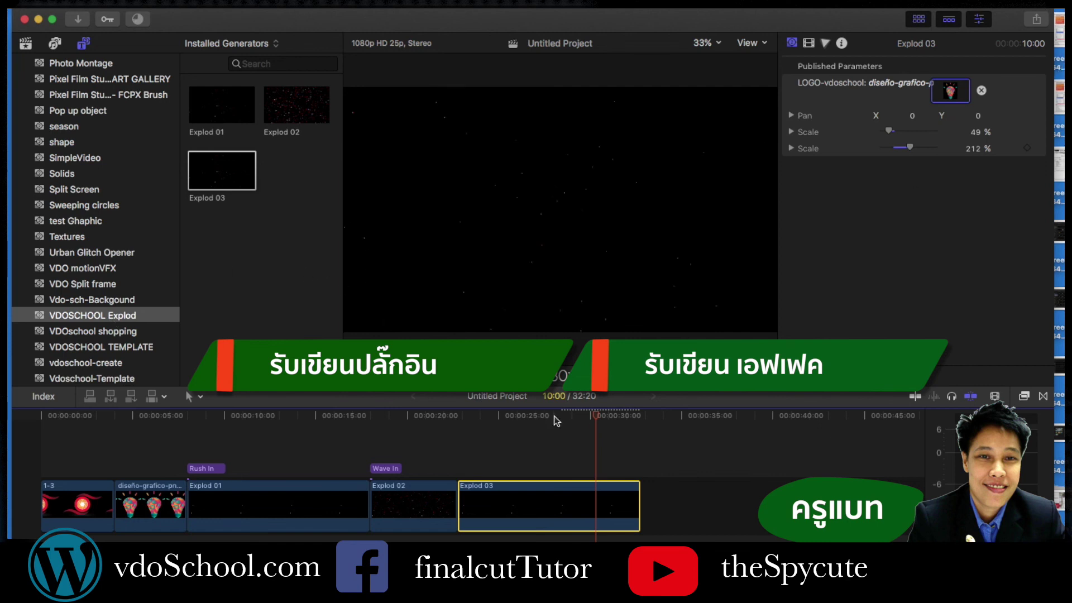
mouse_move(594, 419)
left_mouse_down()
mouse_move(509, 426)
mouse_move(565, 426)
left_mouse_up()
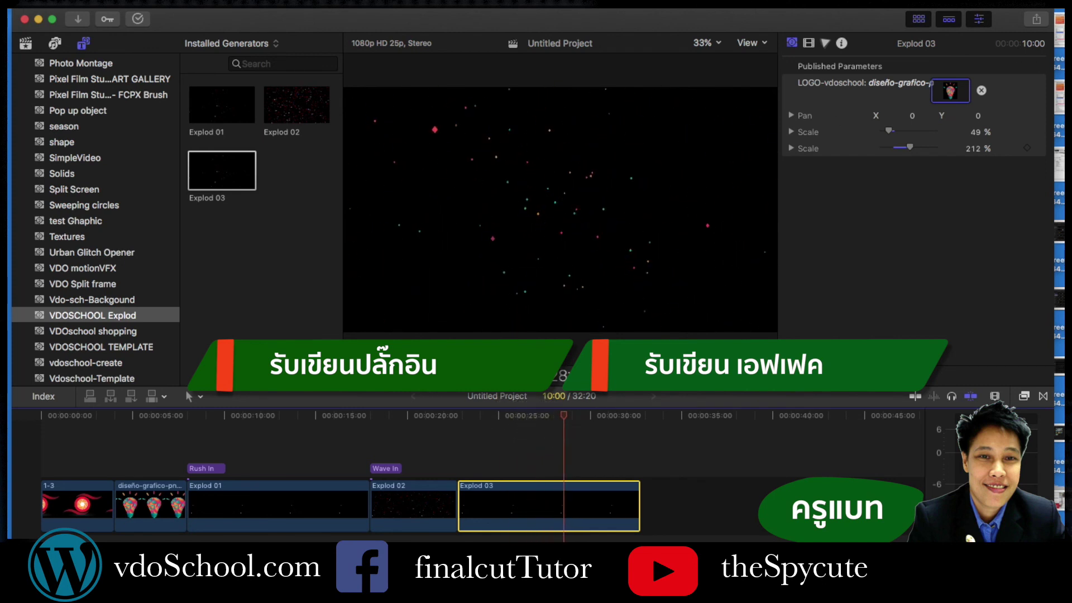